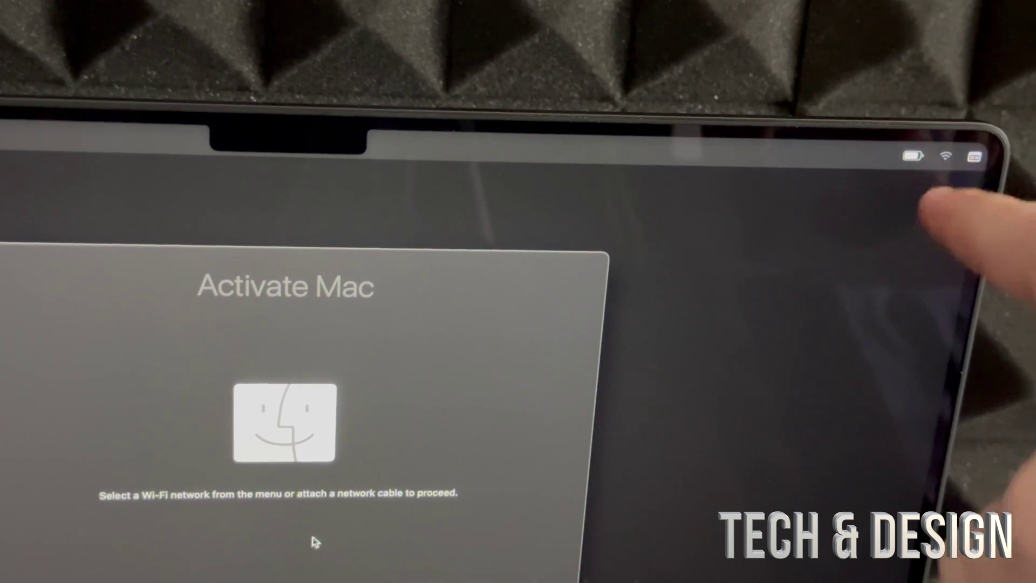
# - Join the Tech & Design YT Wi-Fi network with its password so the Mac activates
pyautogui.click(944, 157)
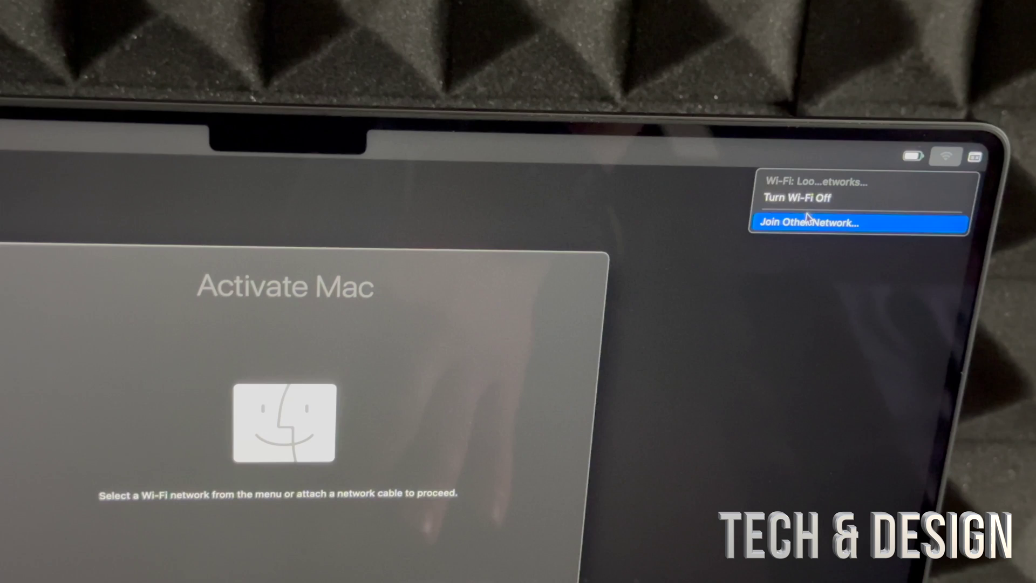
pyautogui.click(947, 157)
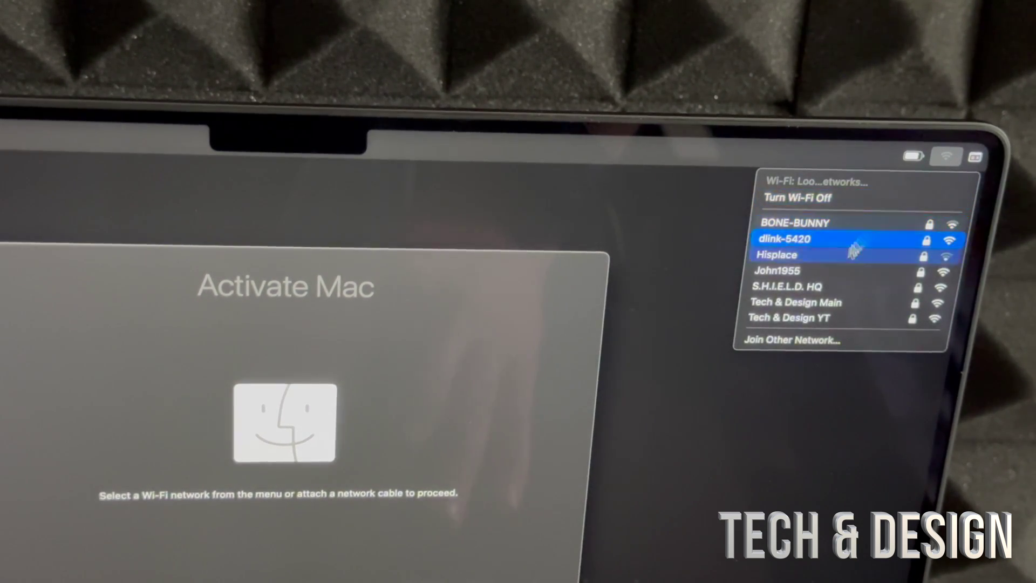
pyautogui.click(795, 318)
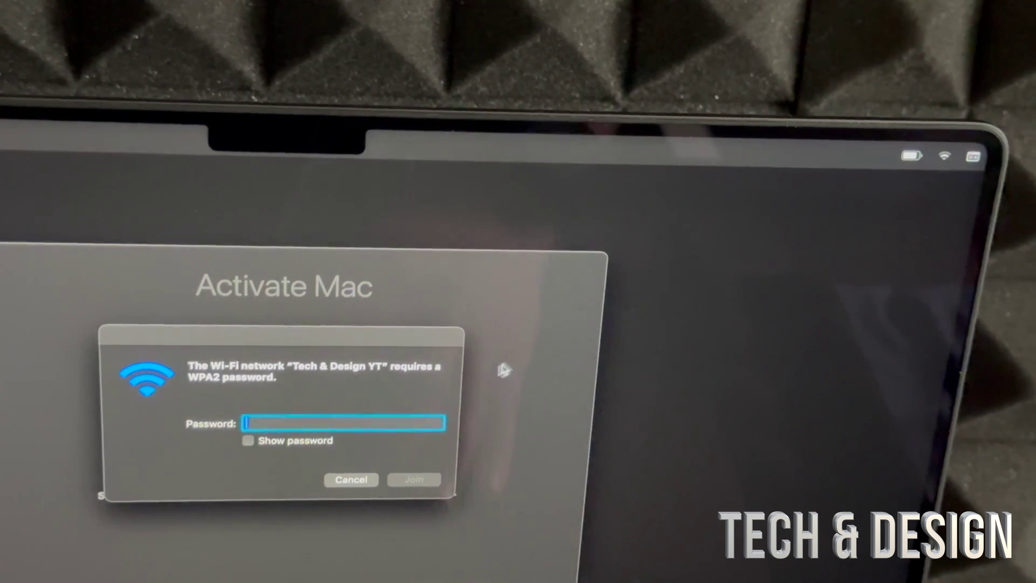
pyautogui.write('••••••••••')
pyautogui.click(415, 479)
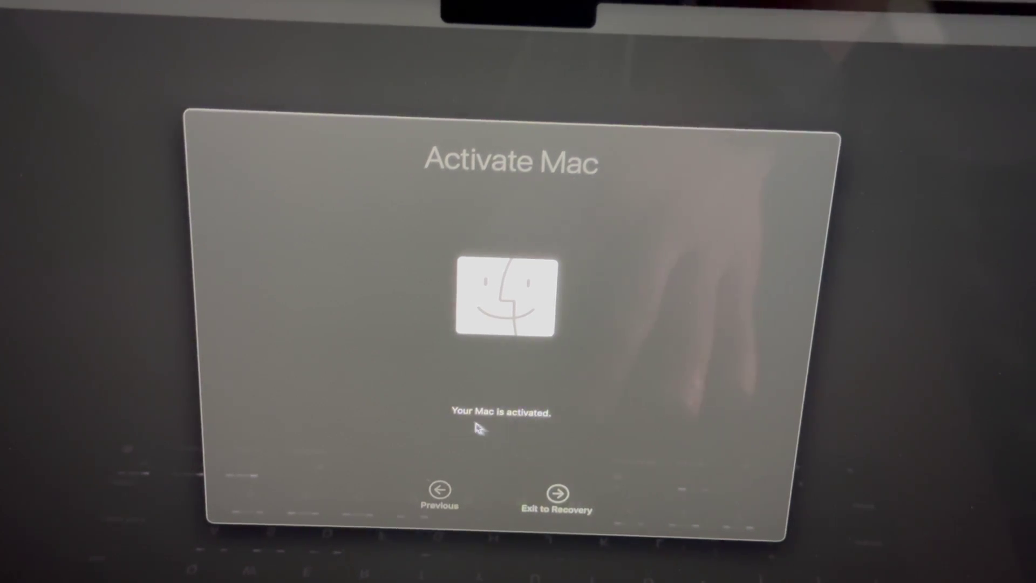
# - Exit activation to Recovery and pick Reinstall macOS Sonoma from the options
pyautogui.click(558, 495)
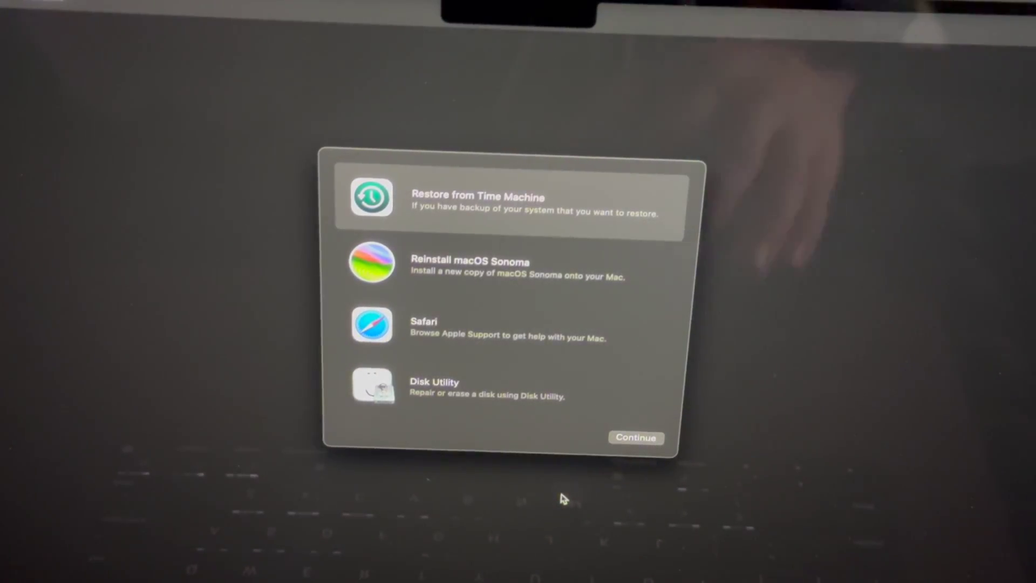
pyautogui.click(456, 272)
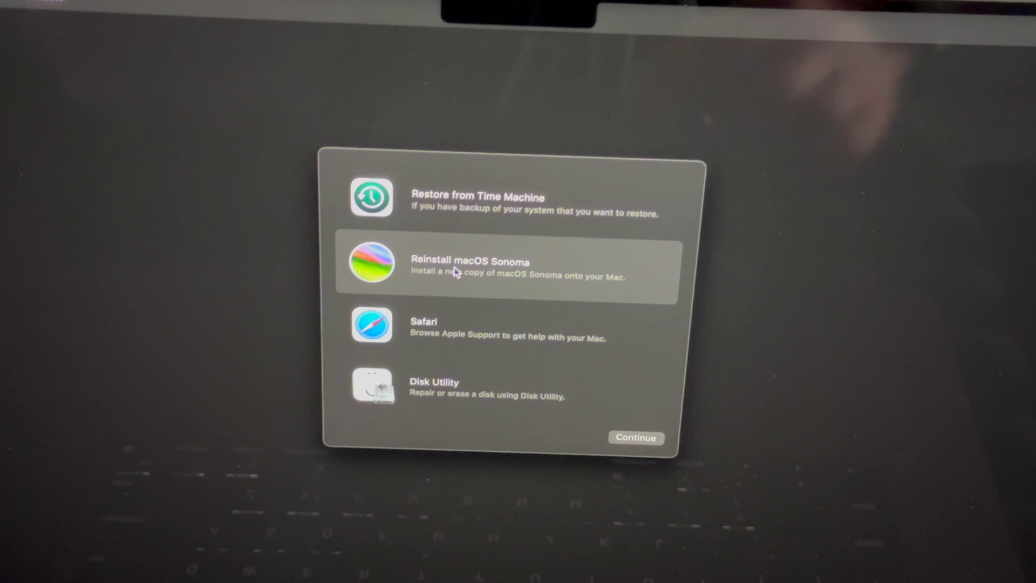
# - Continue through the Sonoma installer, agree to the license, and choose Macintosh HD
pyautogui.click(633, 442)
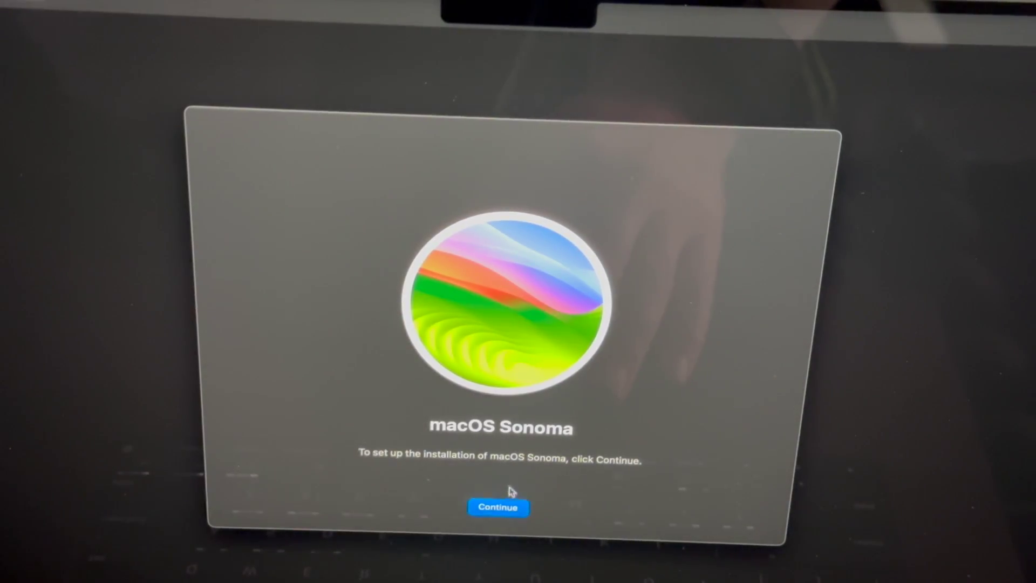
pyautogui.click(497, 508)
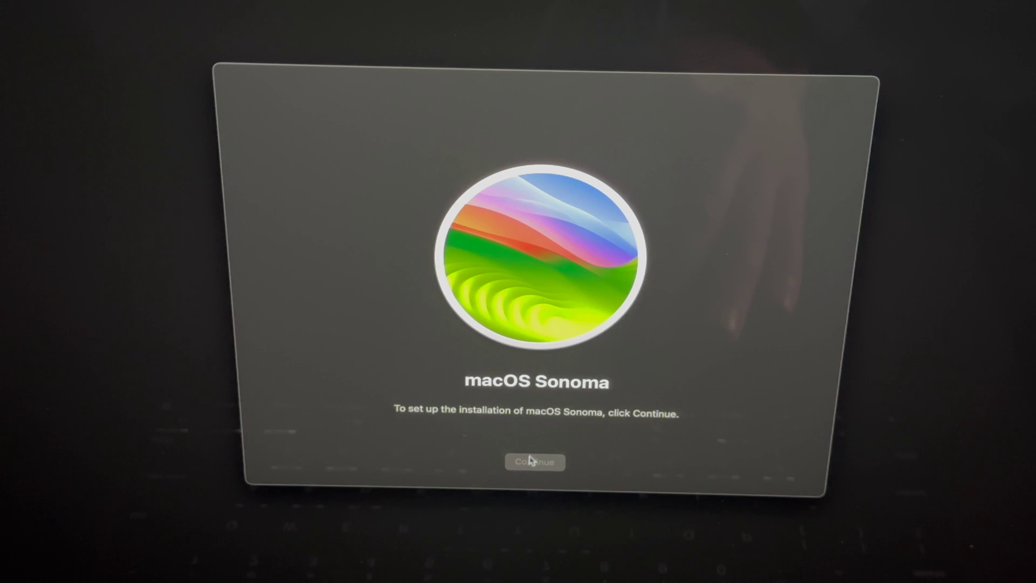
pyautogui.click(535, 461)
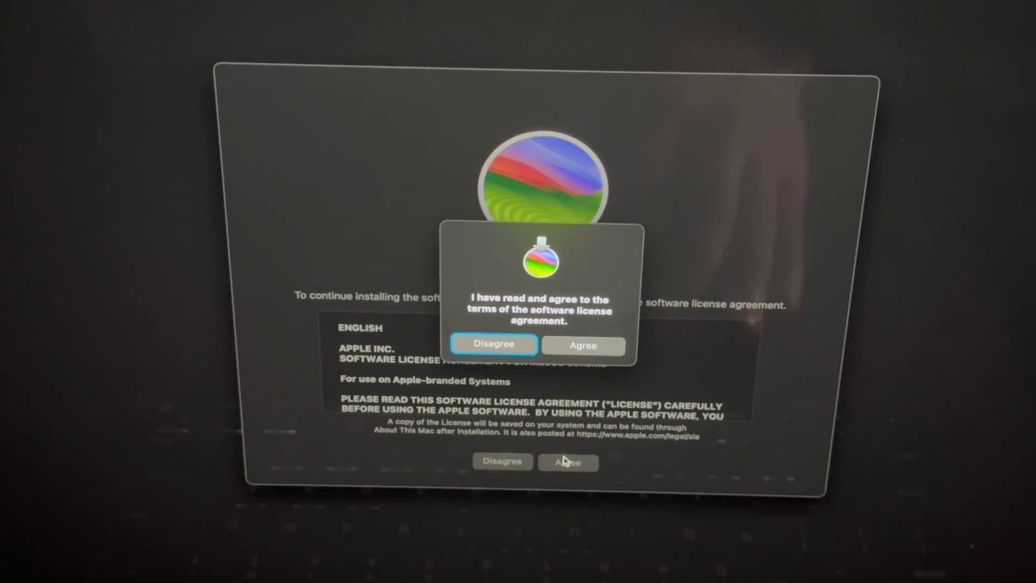
pyautogui.click(573, 344)
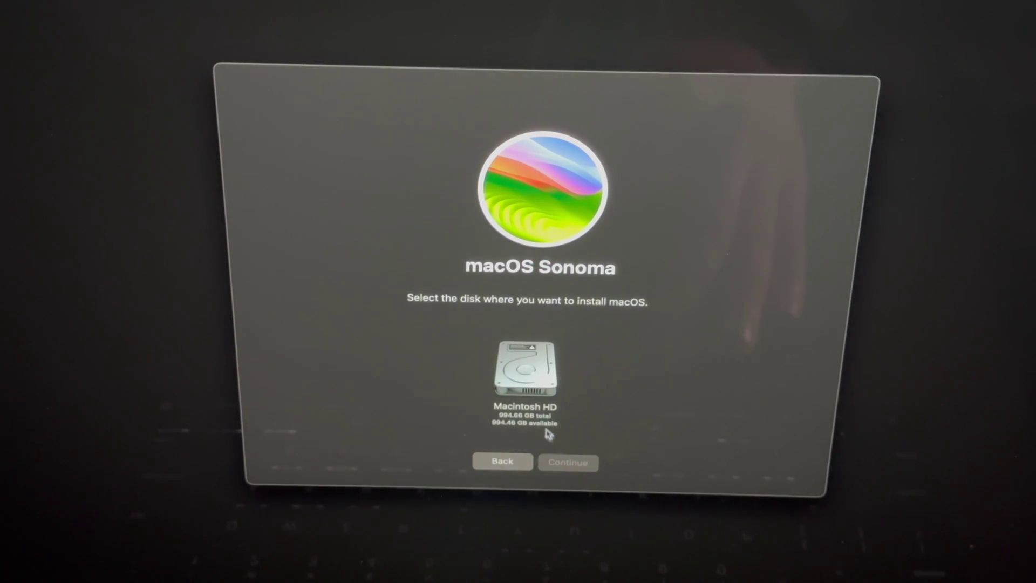
pyautogui.click(518, 396)
pyautogui.click(558, 463)
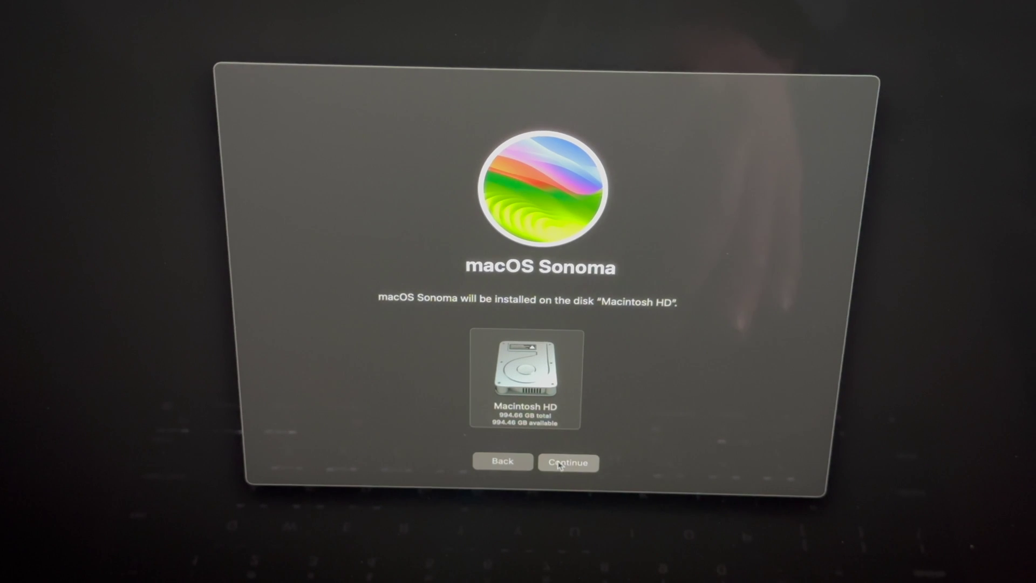
# - Continue past the power-source alert to start installing Sonoma onto Macintosh HD
pyautogui.click(580, 364)
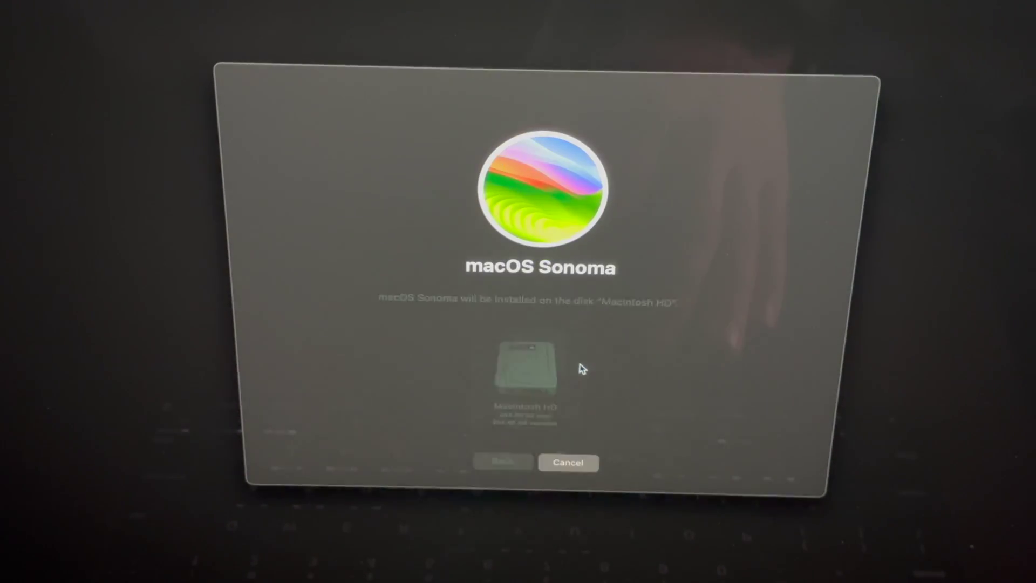